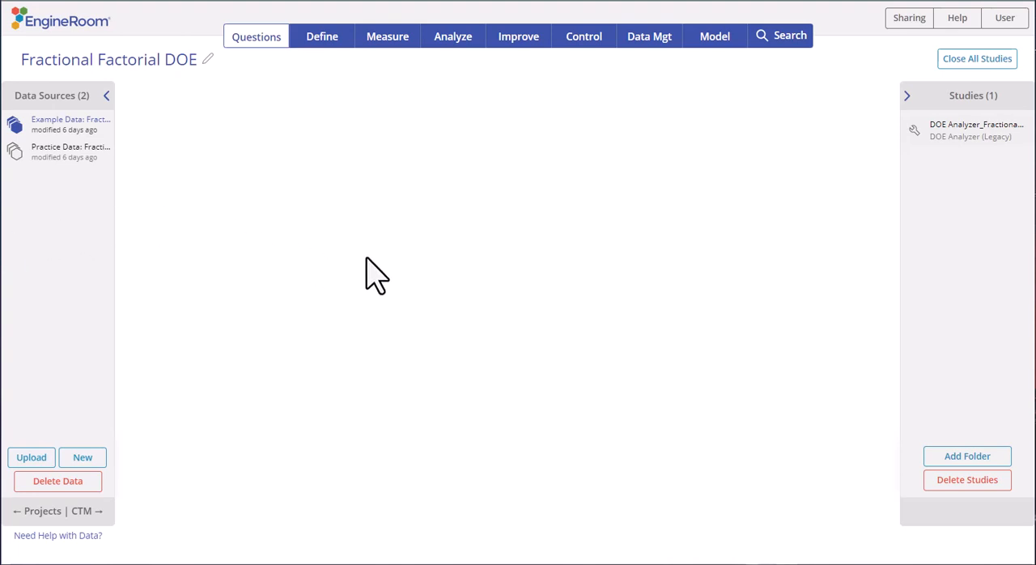
# - Create a new DOE study from the Design of Experiments tools and start a design
pyautogui.click(455, 38)
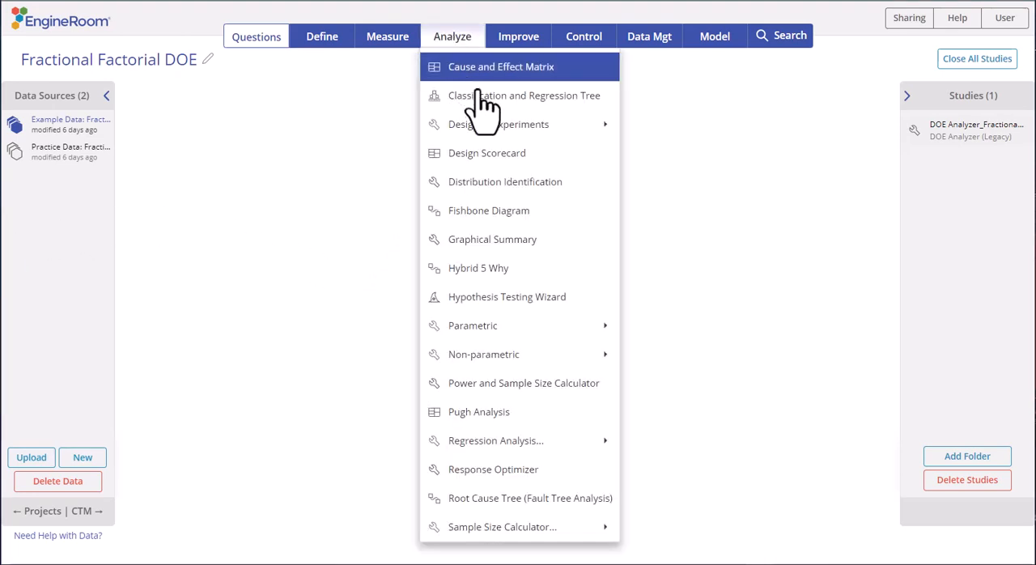
pyautogui.moveTo(576, 128)
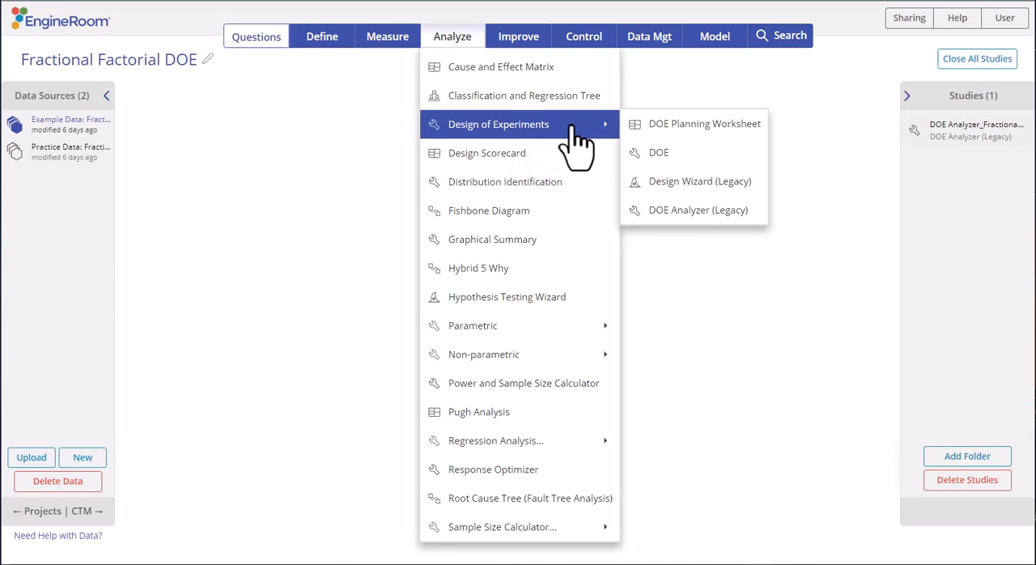
pyautogui.click(668, 152)
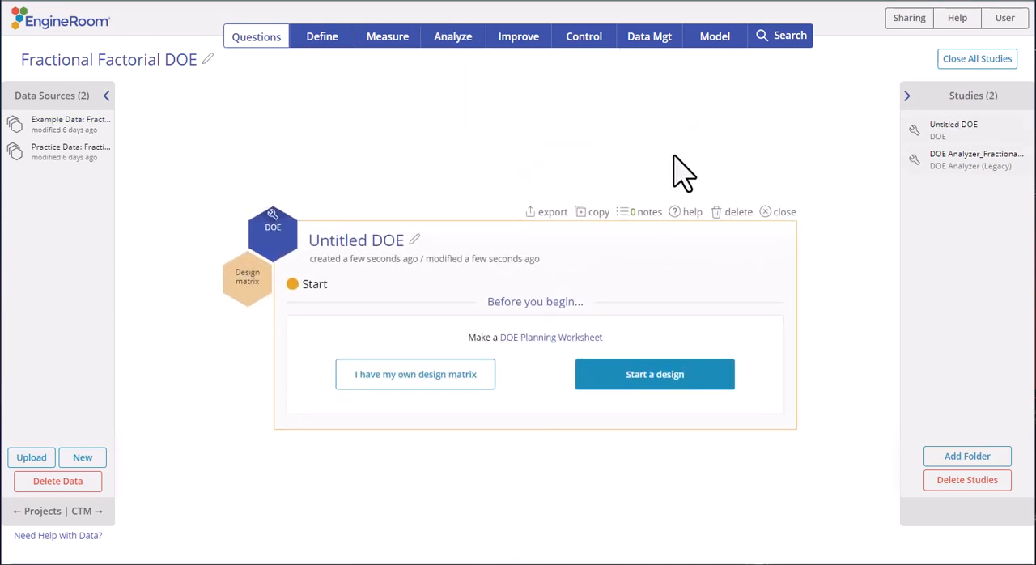
pyautogui.click(694, 377)
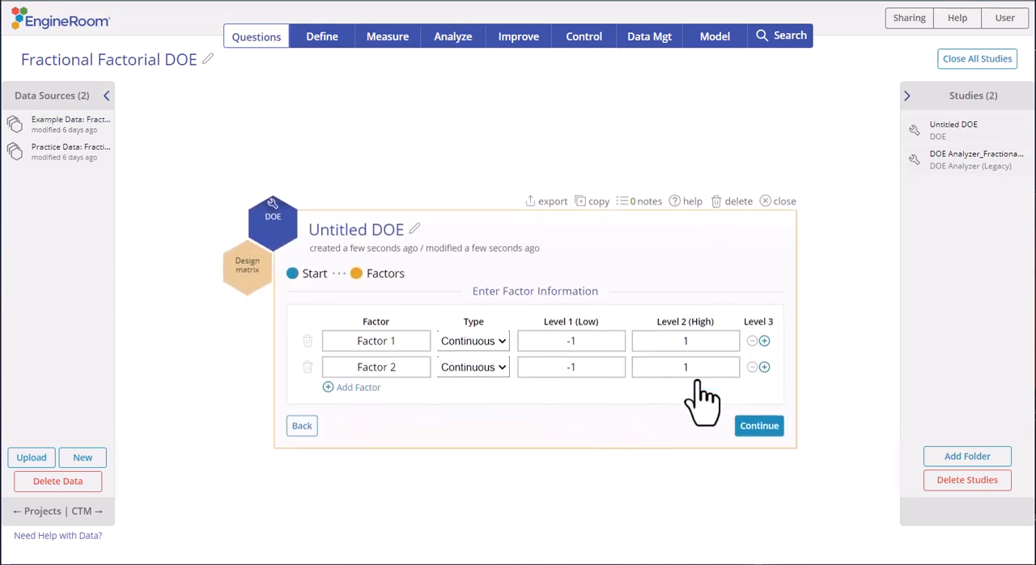
# - Define five categorical factors: Format (One/Two), Marketing (Pop-up/List), Layout (Short/Long), Live Help (No/Yes) and Testimonials (No/Yes)
pyautogui.click(358, 382)
pyautogui.click(357, 408)
pyautogui.click(359, 408)
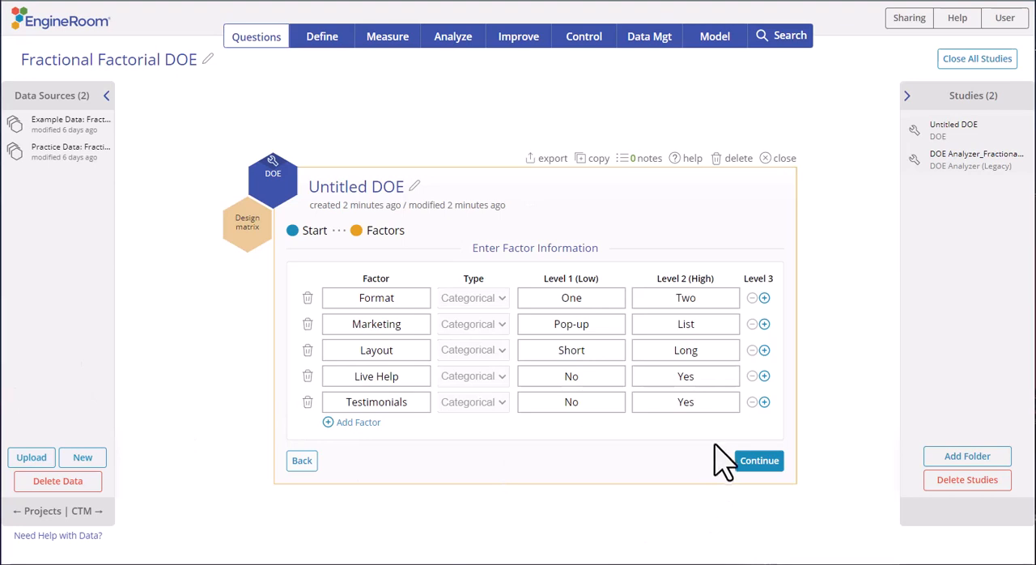
pyautogui.click(746, 460)
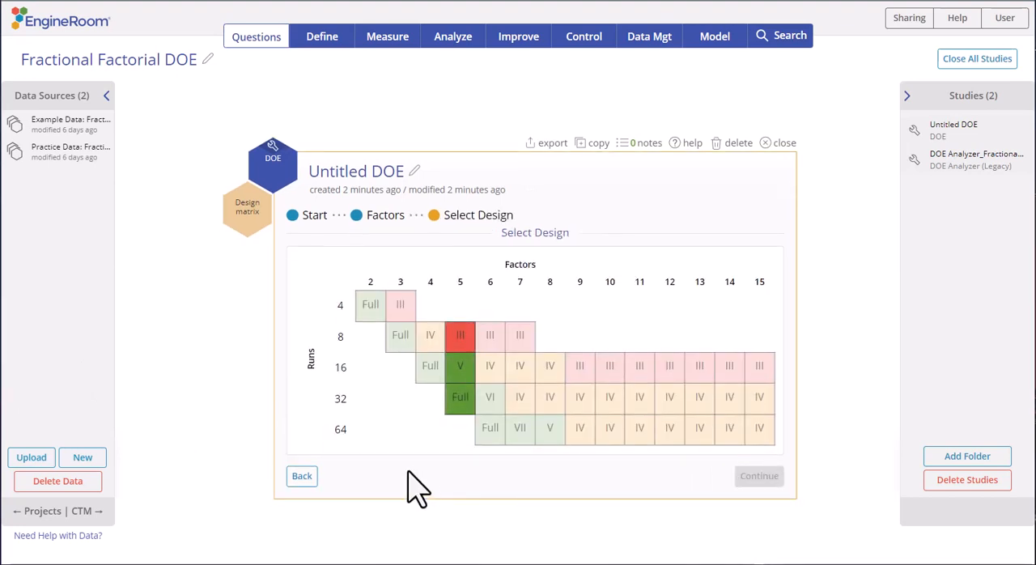
# - Select the 16-run Resolution V design and create it with a minimum effect size of 2.5 and an estimated standard deviation of 0.3
pyautogui.click(461, 370)
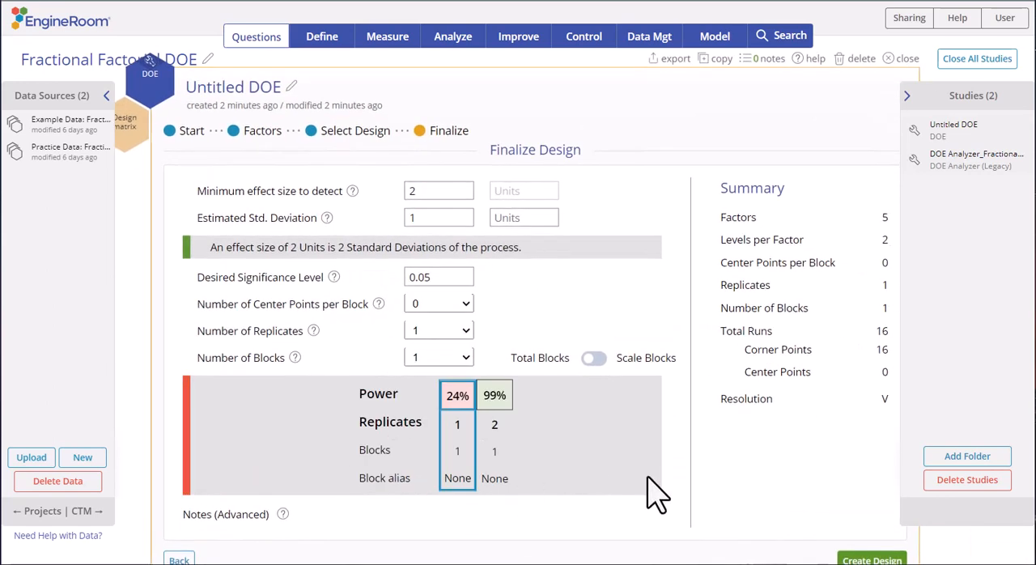
pyautogui.click(435, 191)
pyautogui.write('.5')
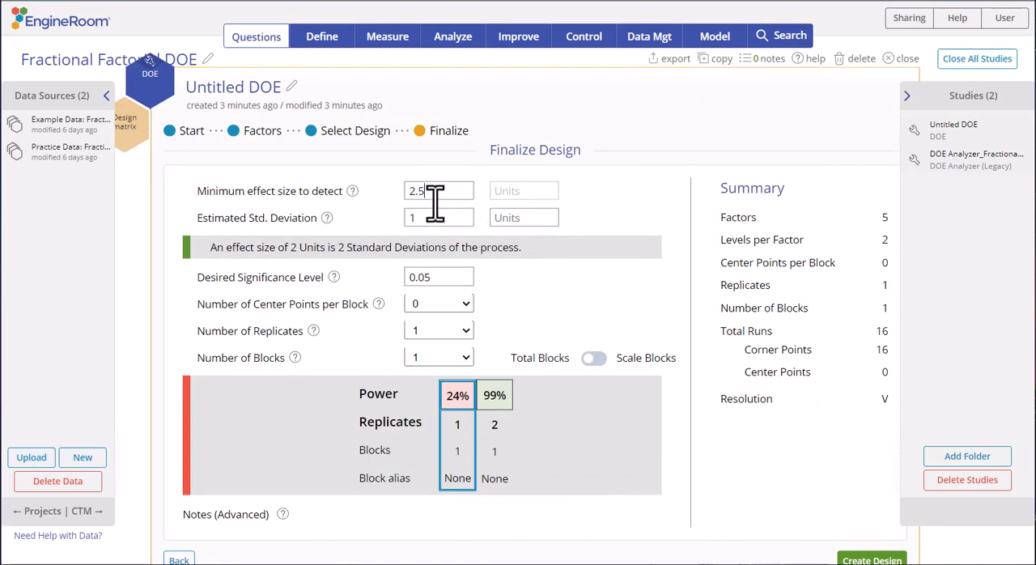
pyautogui.moveTo(438, 222); pyautogui.dragTo(399, 223)
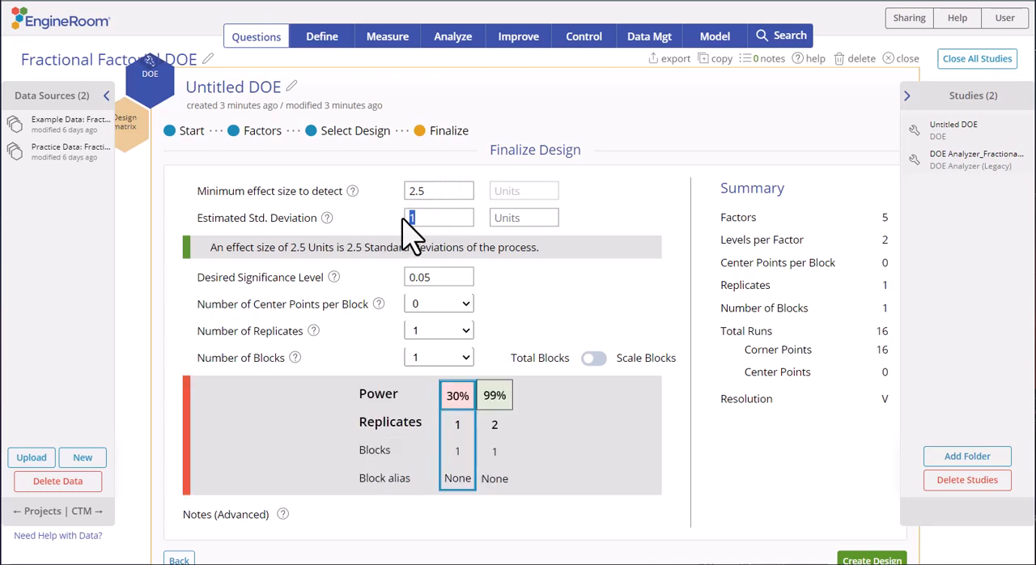
pyautogui.write('0.3')
pyautogui.click(552, 294)
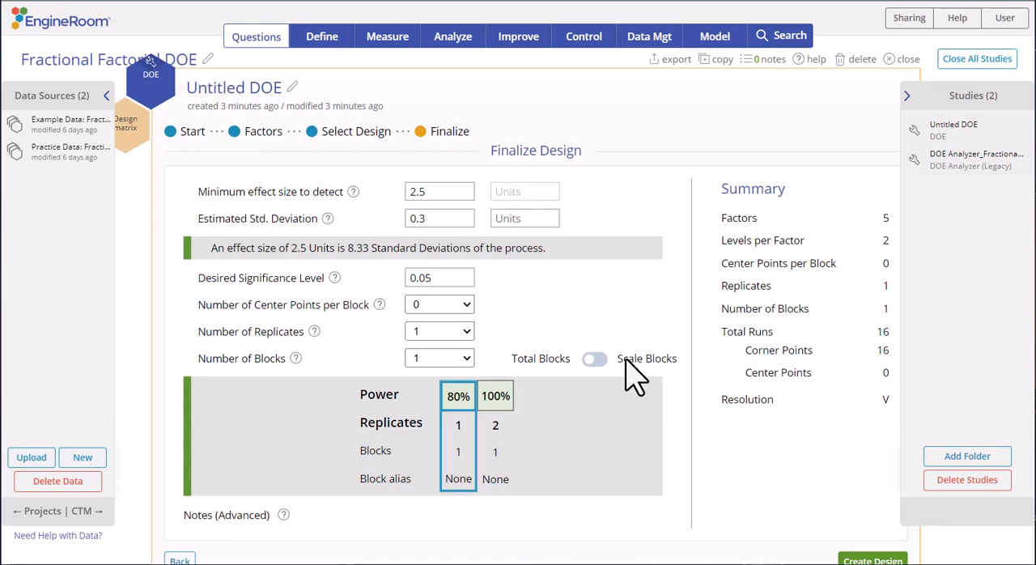
pyautogui.click(855, 558)
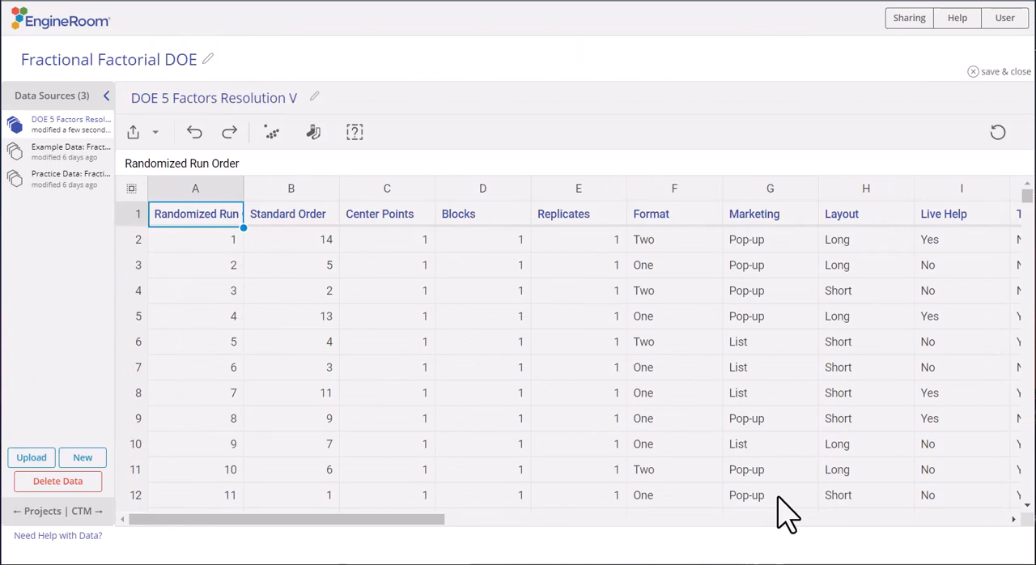
# - Sort the generated design worksheet by Standard Order in ascending order
pyautogui.moveTo(403, 519); pyautogui.dragTo(483, 529)
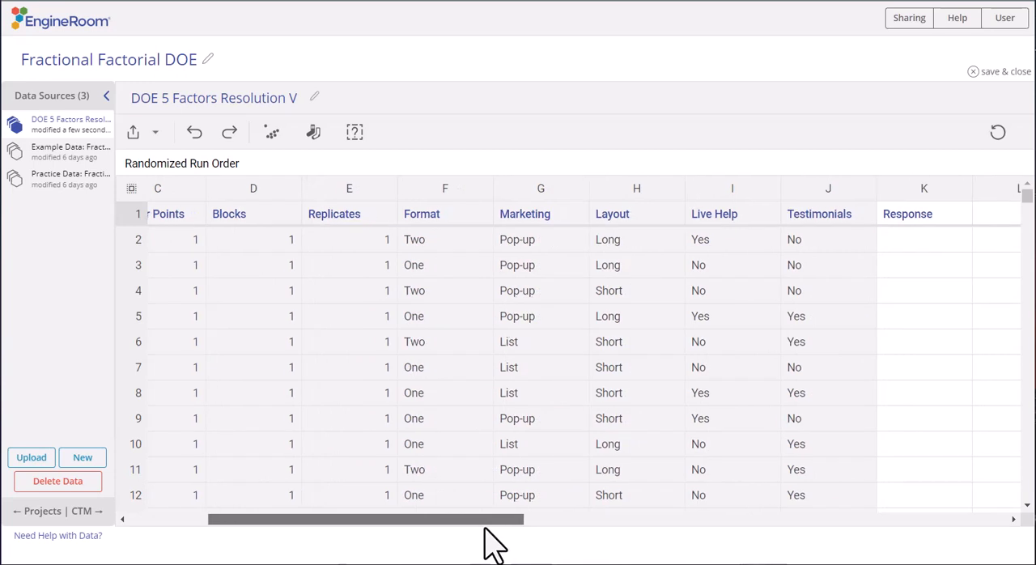
pyautogui.moveTo(483, 529); pyautogui.dragTo(382, 526)
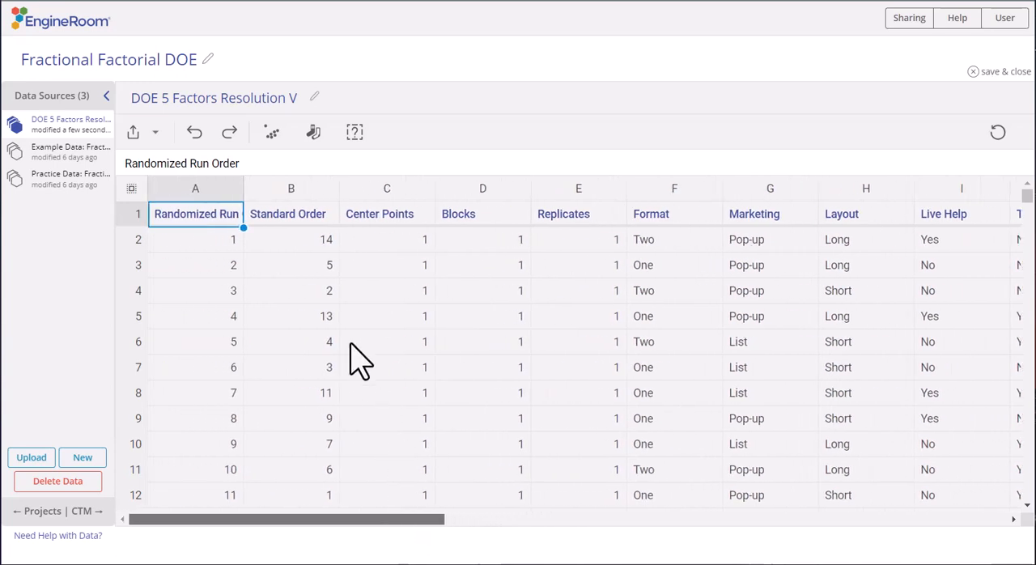
pyautogui.click(327, 191)
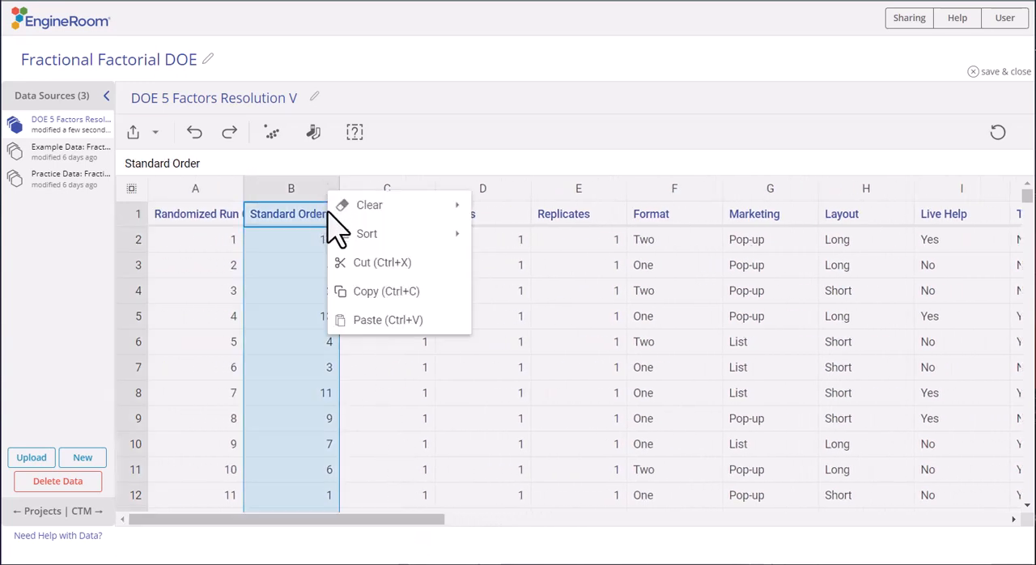
pyautogui.moveTo(364, 234)
pyautogui.click(513, 236)
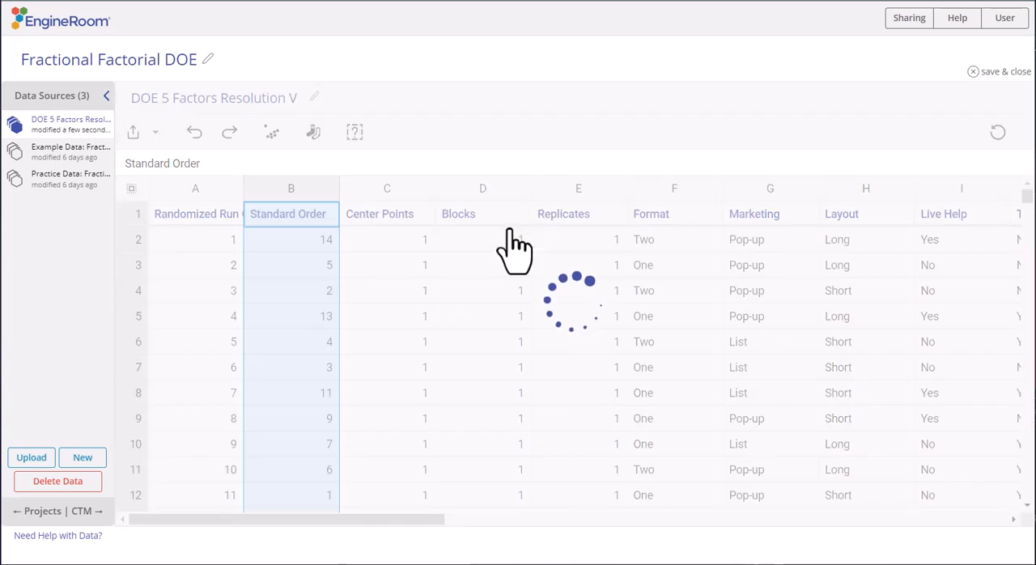
# - Paste the Score data, including its heading, into the Response column, and save and close the worksheet
pyautogui.moveTo(416, 524); pyautogui.dragTo(518, 527)
pyautogui.click(887, 214)
pyautogui.hotkey('ctrl', 'v')
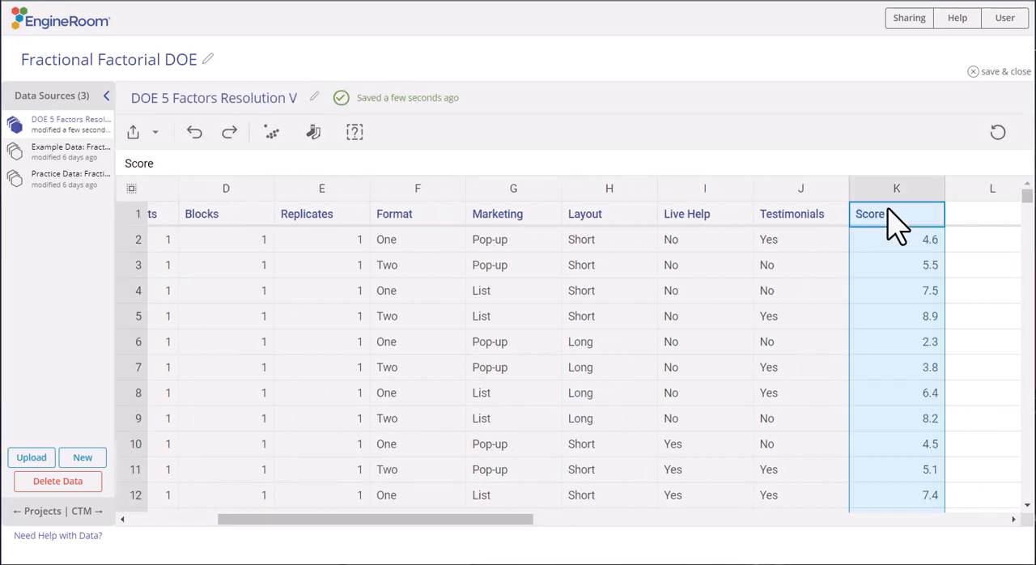
pyautogui.click(990, 74)
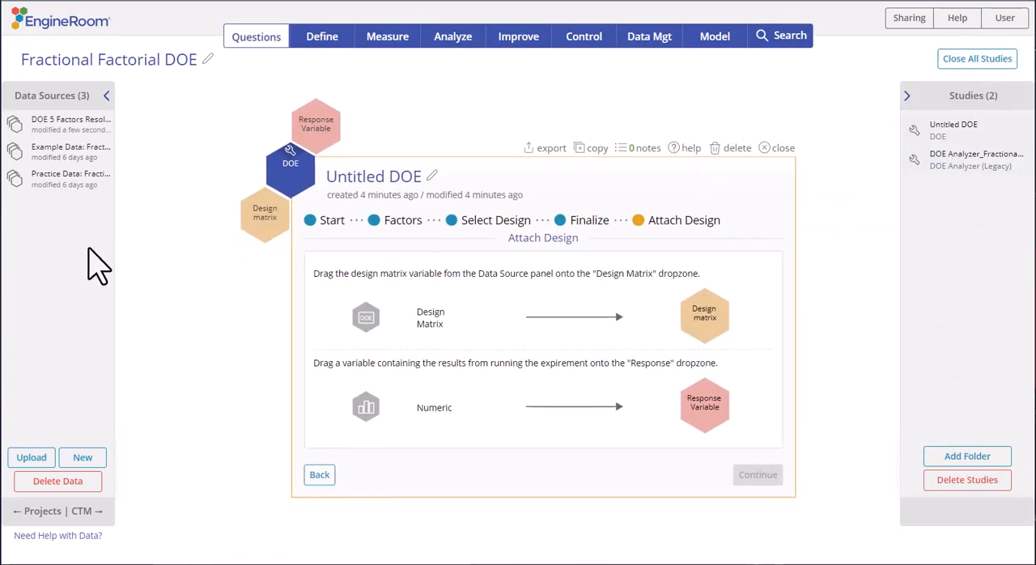
# - Attach the design matrix and the Score response variable from the DOE 5 Factors Resolution V data source to the study
pyautogui.click(93, 126)
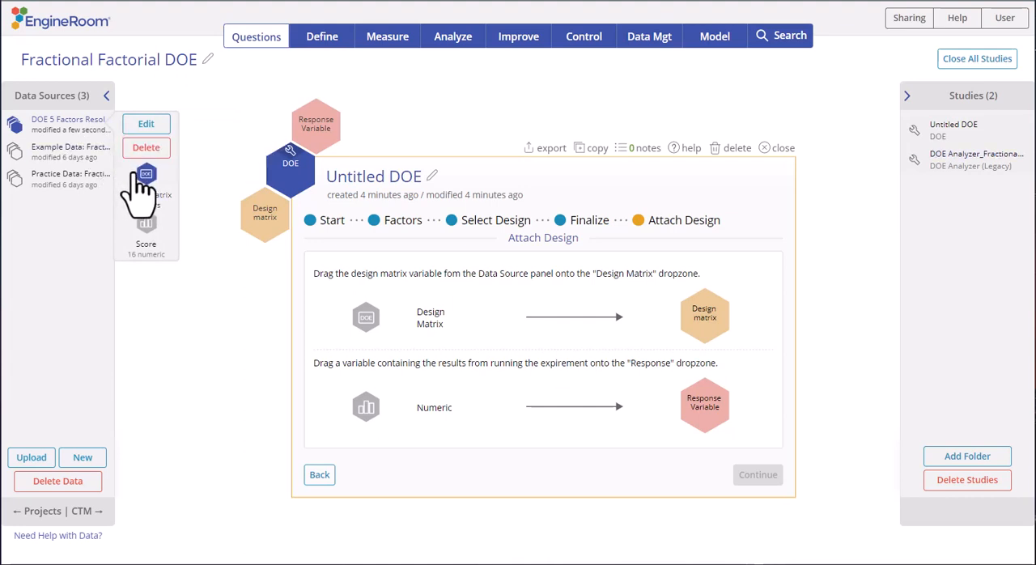
pyautogui.moveTo(148, 182); pyautogui.dragTo(250, 234)
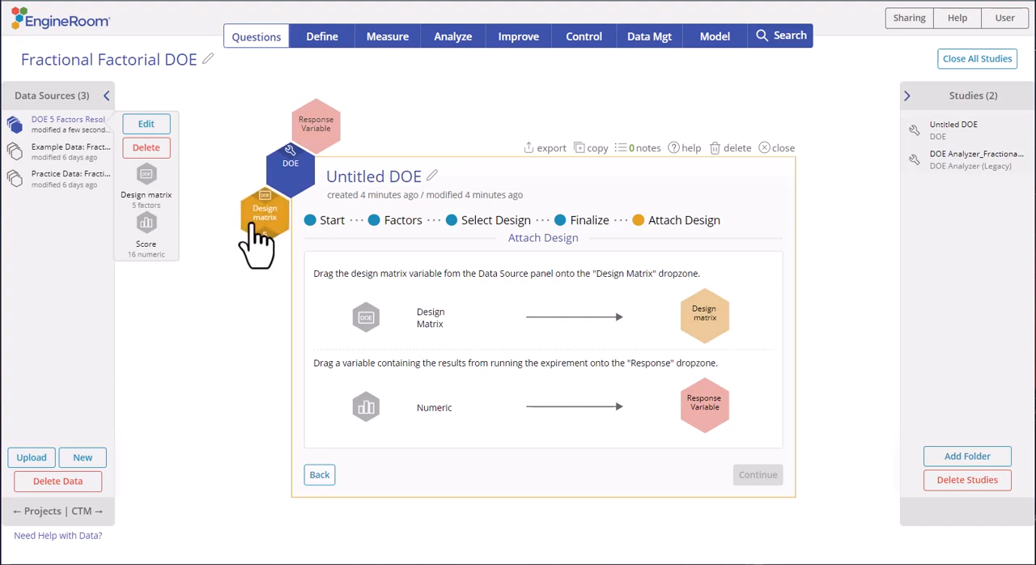
pyautogui.moveTo(166, 259); pyautogui.dragTo(332, 134)
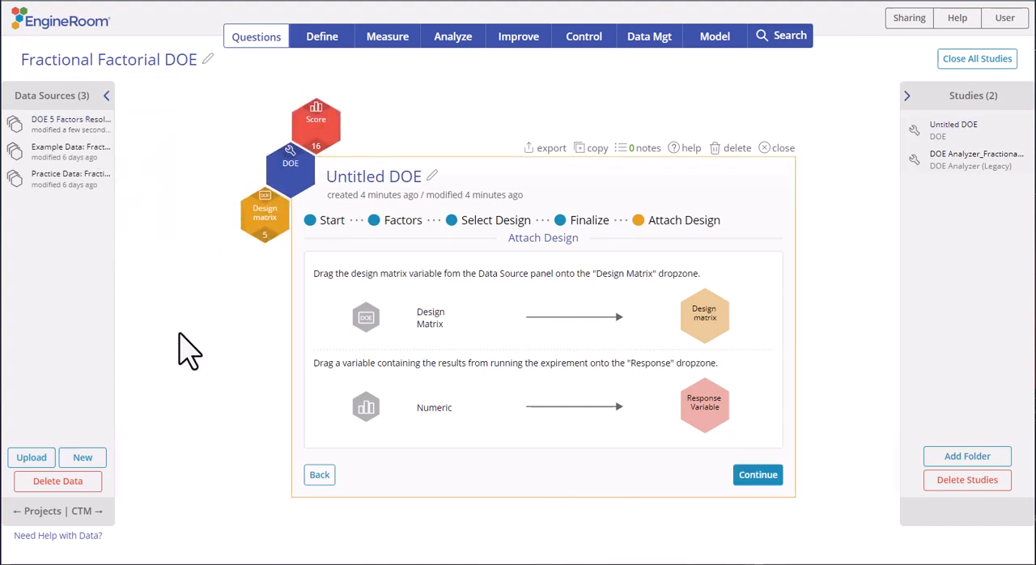
pyautogui.click(753, 478)
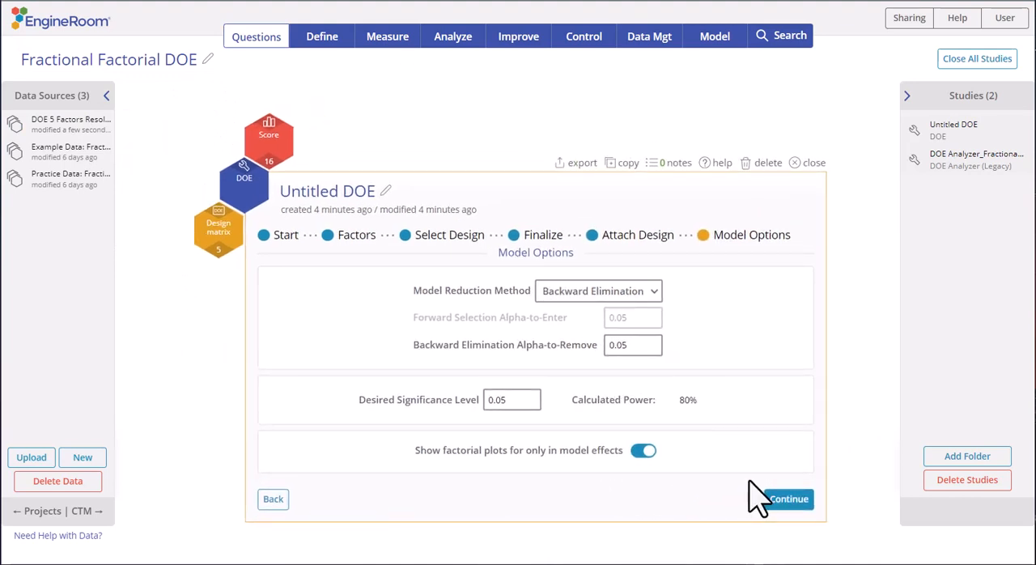
# - Keep Backward Elimination as the model reduction method and run the analysis with an alpha-to-remove of 0.05
pyautogui.click(650, 290)
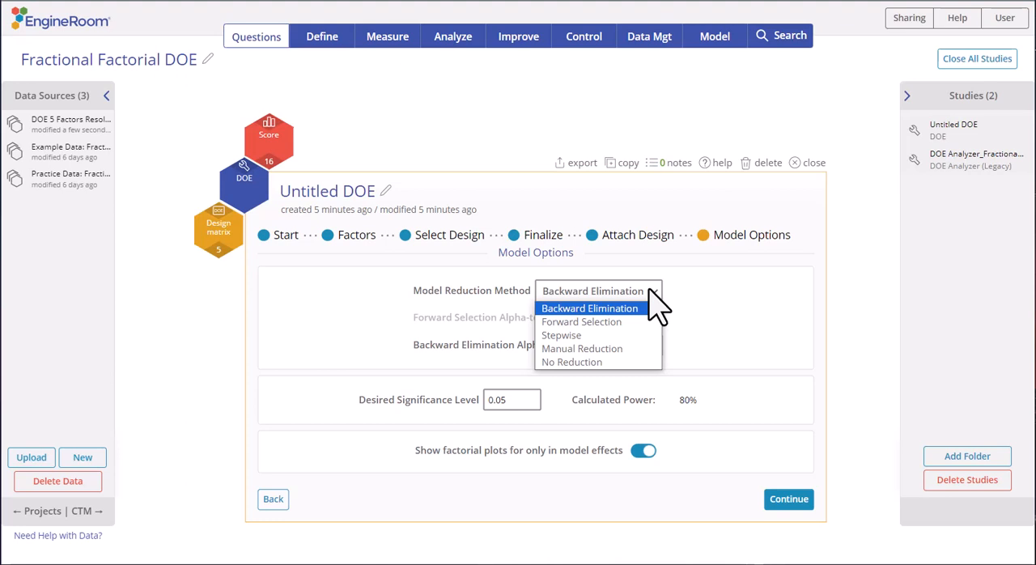
pyautogui.click(649, 289)
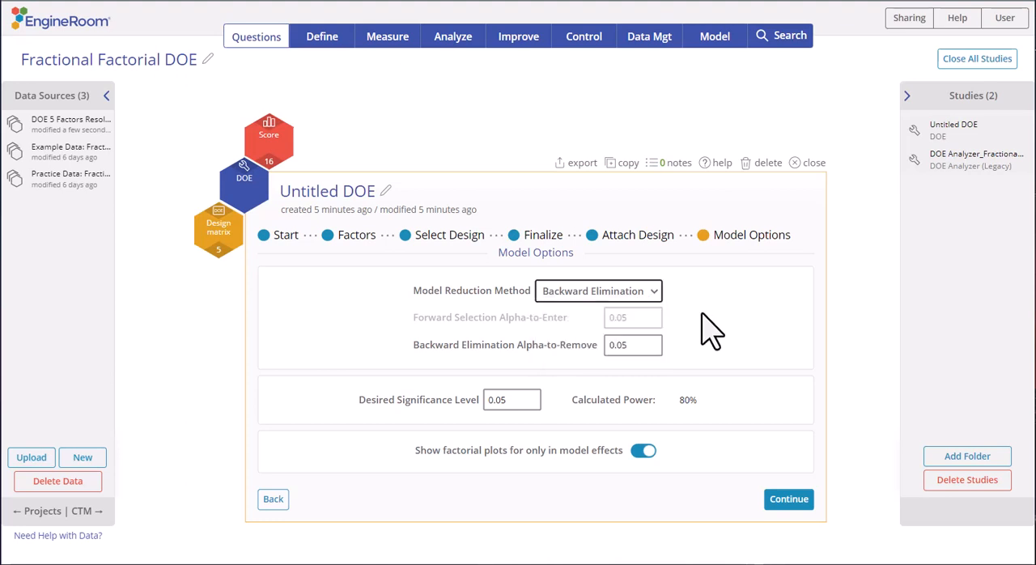
pyautogui.press('Tab')
pyautogui.click(781, 499)
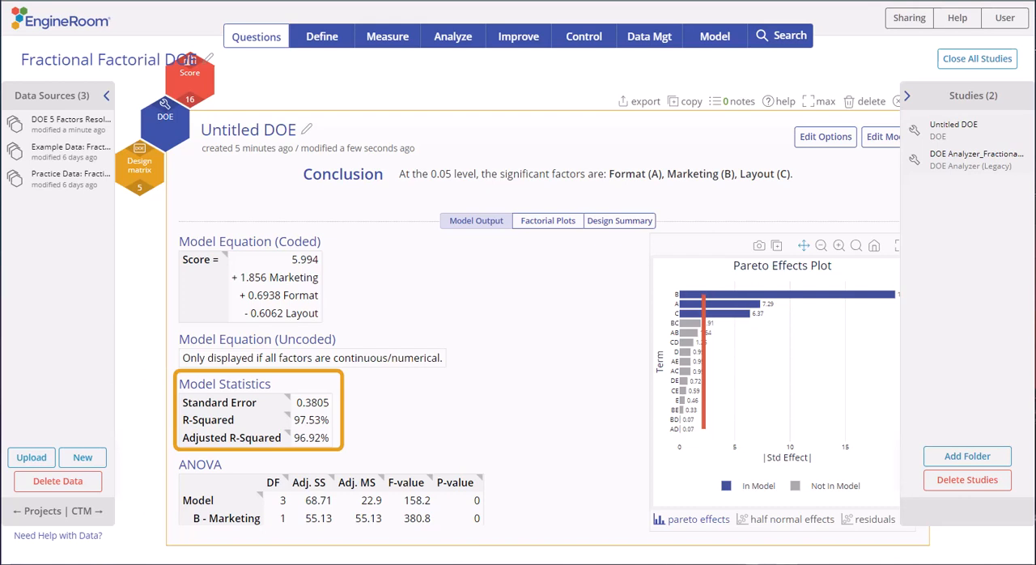
# - Review the ANOVA and effect coefficients tables, and view the half normal effects and residual plots
pyautogui.scroll(-3, 534, 377)
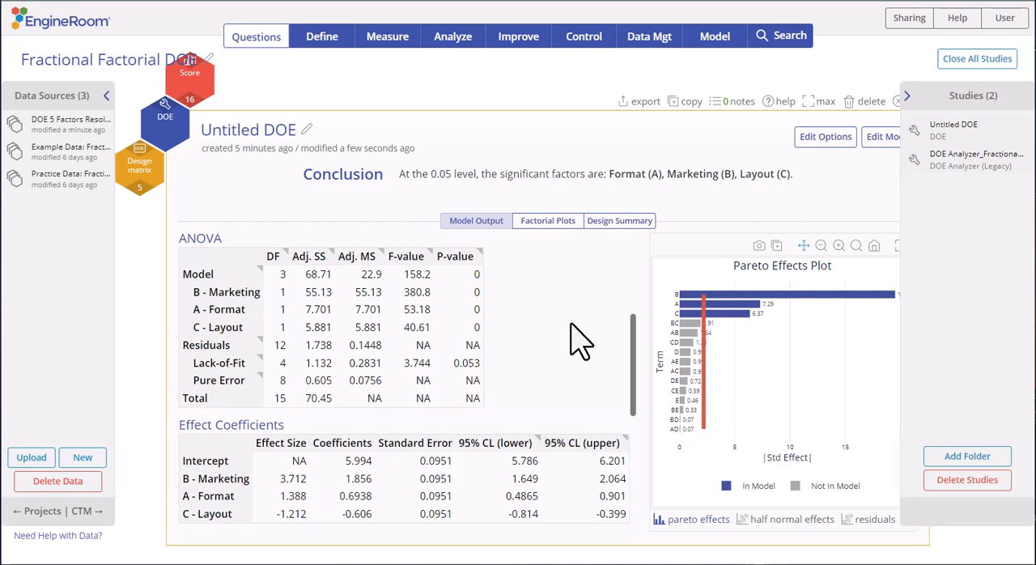
pyautogui.click(905, 97)
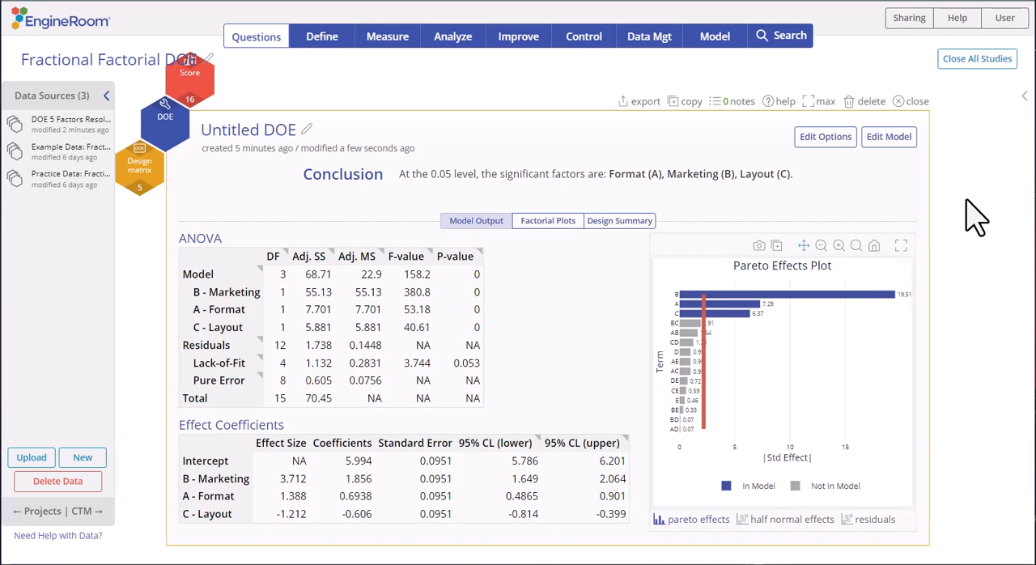
pyautogui.click(797, 519)
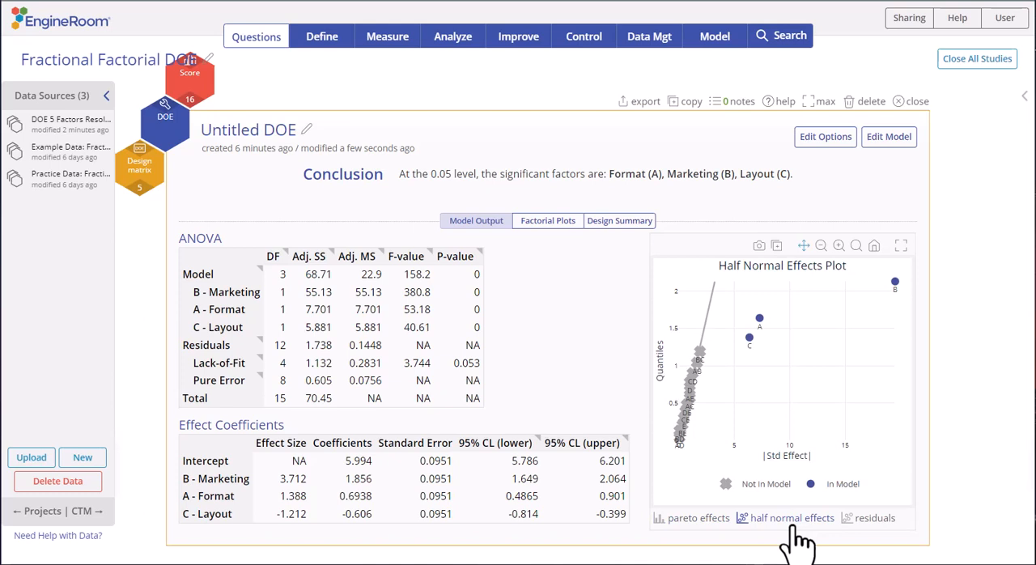
pyautogui.click(858, 520)
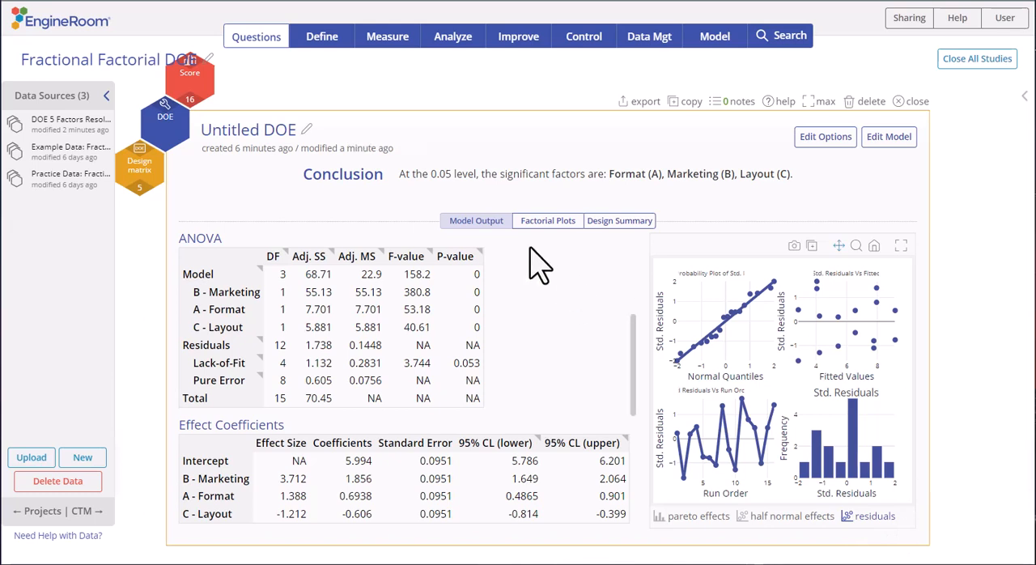
# - View the main effect plots and read through the design summary and factor information
pyautogui.click(550, 224)
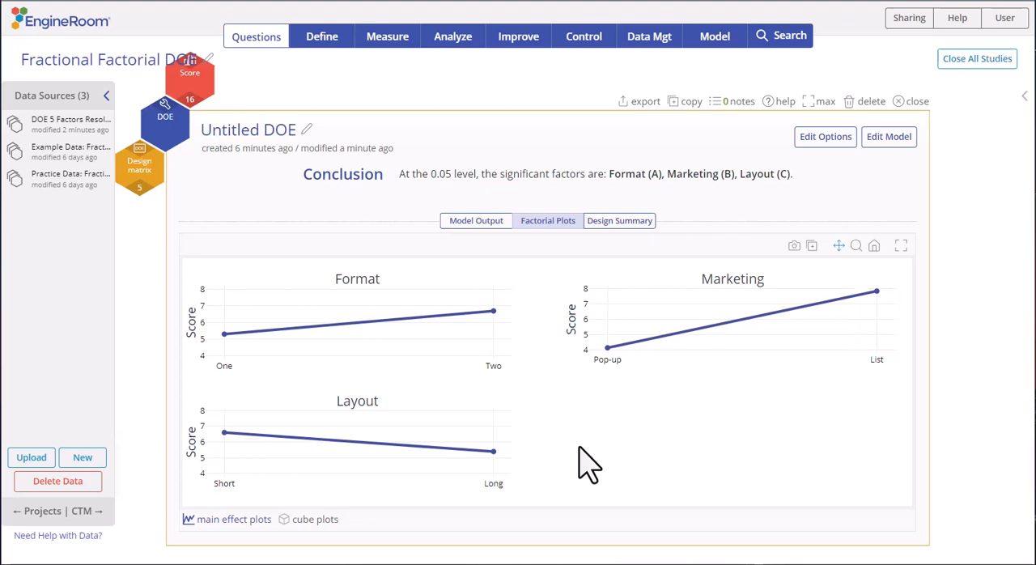
pyautogui.click(645, 226)
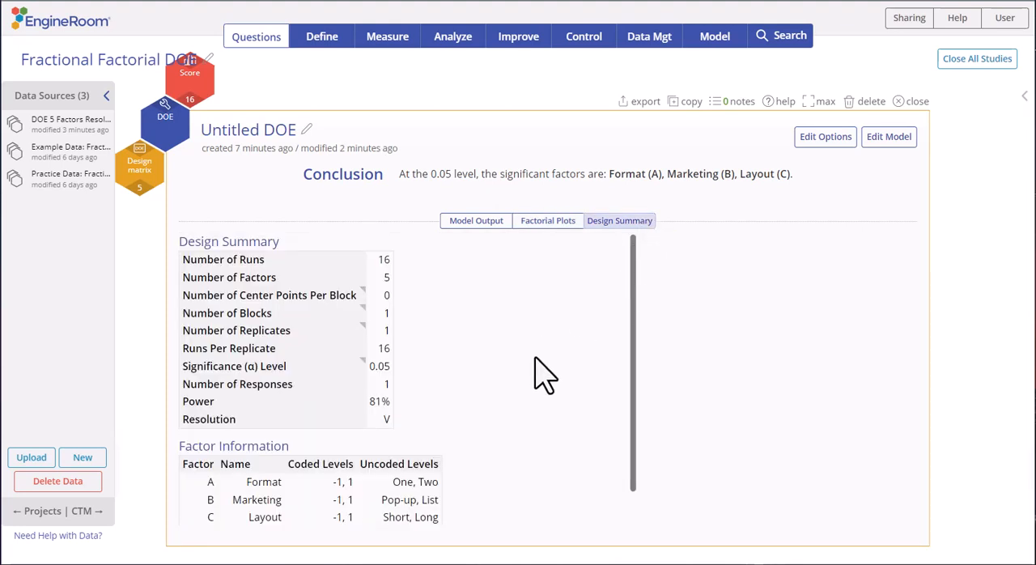
pyautogui.scroll(-1, 538, 377)
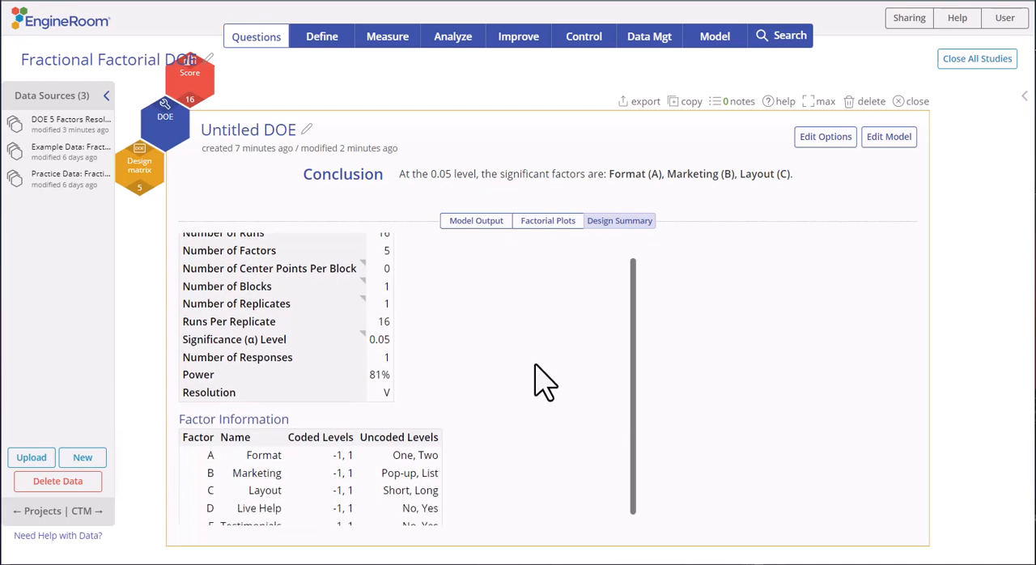
pyautogui.scroll(-1, 538, 381)
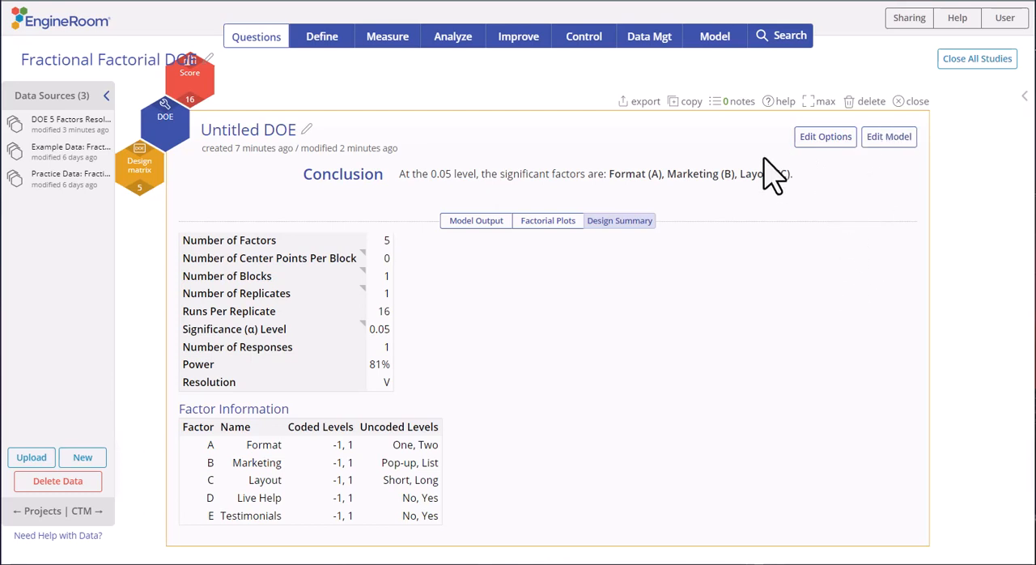
# - Reposition the DOE study on the workspace and show the variables of the Example Data source
pyautogui.moveTo(692, 136); pyautogui.dragTo(784, 186)
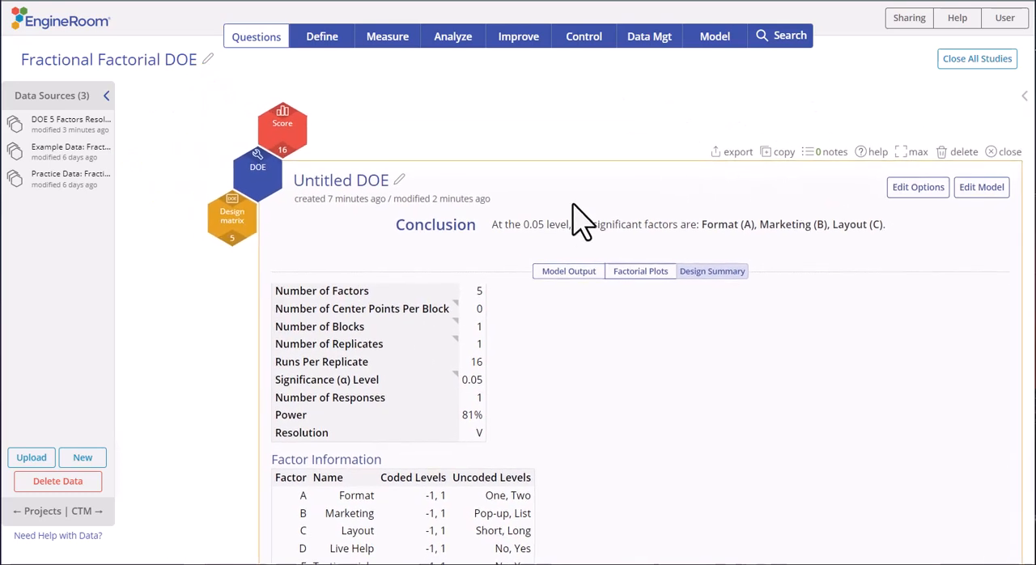
pyautogui.click(89, 154)
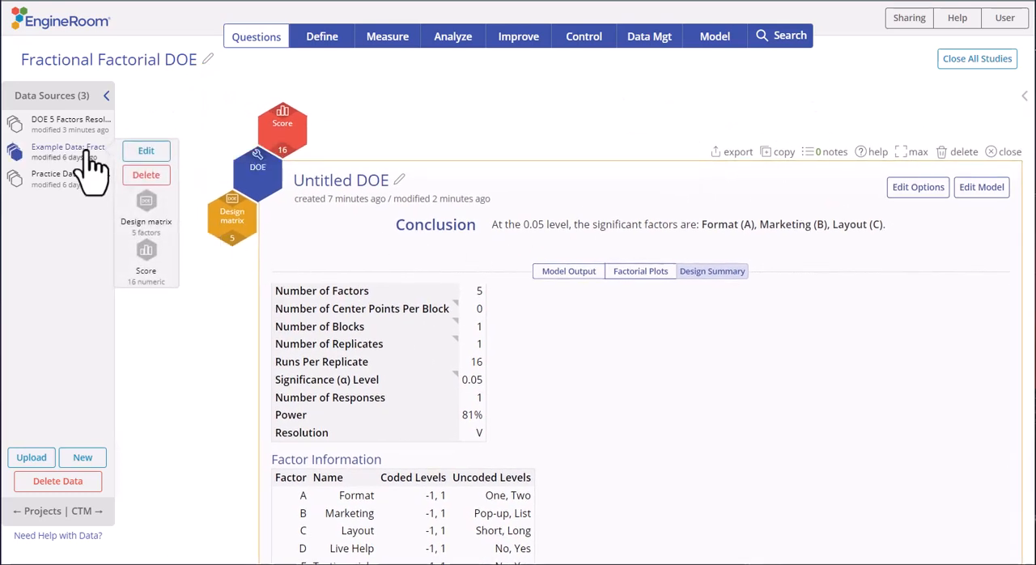